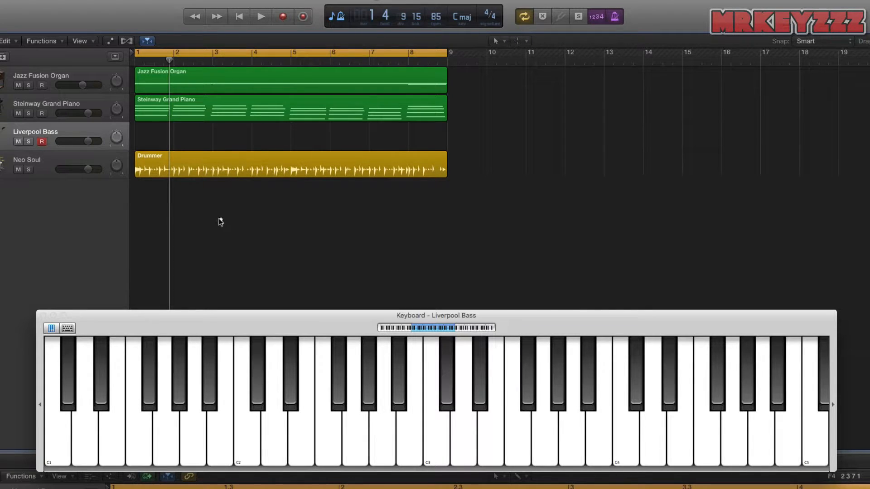
Step: Handwrite an eight-bar 4/4 chord chart below the tracks with bar lines, a final double bar and the chords Am, Am, Em, Em, F, F, C, G
drag(219, 221, 308, 219)
click(267, 220)
drag(184, 230, 195, 240)
drag(194, 231, 194, 267)
drag(198, 260, 199, 273)
drag(262, 240, 266, 264)
click(309, 240)
drag(316, 236, 318, 262)
mouse_move(325, 213)
mouse_down()
mouse_move(327, 227)
mouse_move(431, 225)
mouse_up()
drag(430, 211, 488, 210)
mouse_move(476, 219)
mouse_down()
mouse_move(578, 221)
mouse_move(622, 261)
mouse_up()
drag(559, 237, 561, 258)
drag(510, 235, 511, 258)
drag(467, 236, 466, 261)
mouse_move(413, 259)
mouse_down()
mouse_move(413, 241)
mouse_move(365, 258)
mouse_up()
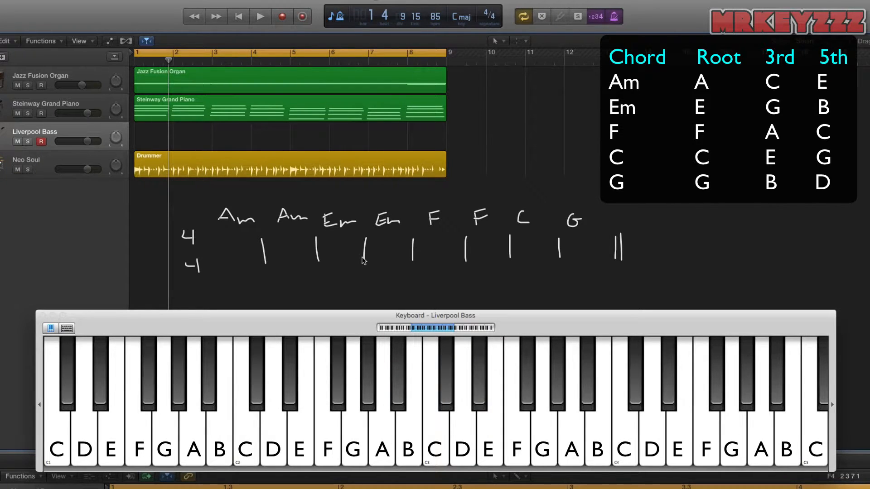
Step: Try out notes on the Liverpool Bass track and record a bass line over bars 1 to 8 using each chord's root and upper 5th
key(h)
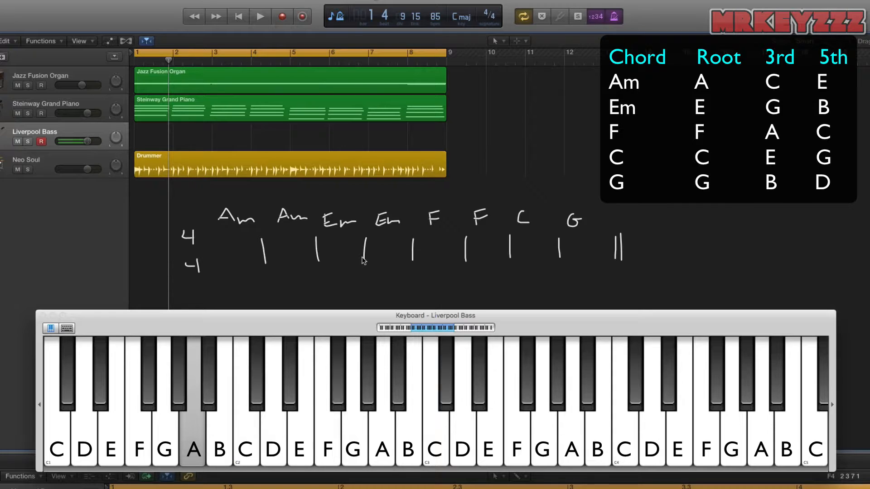
key(semicolon)
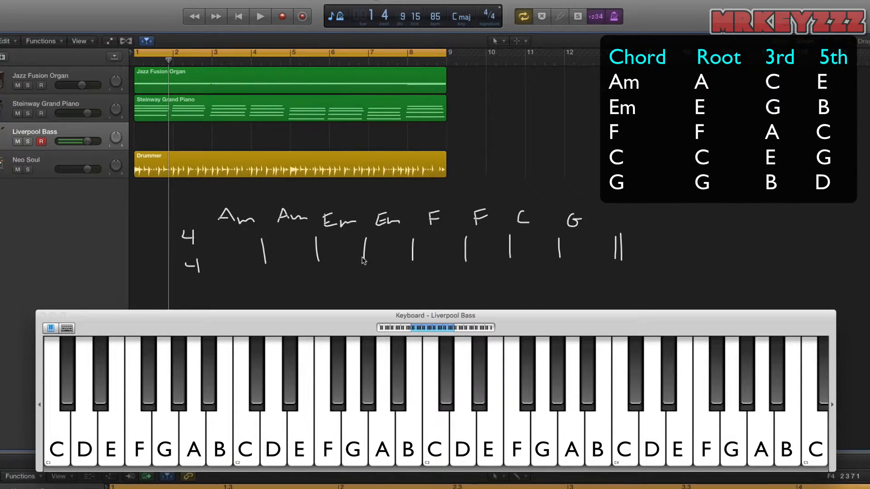
key(d)
key(r)
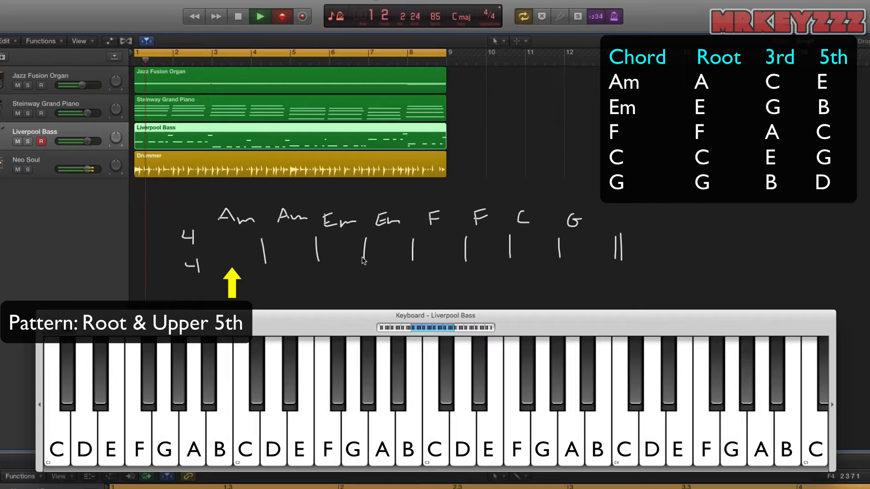
key(space)
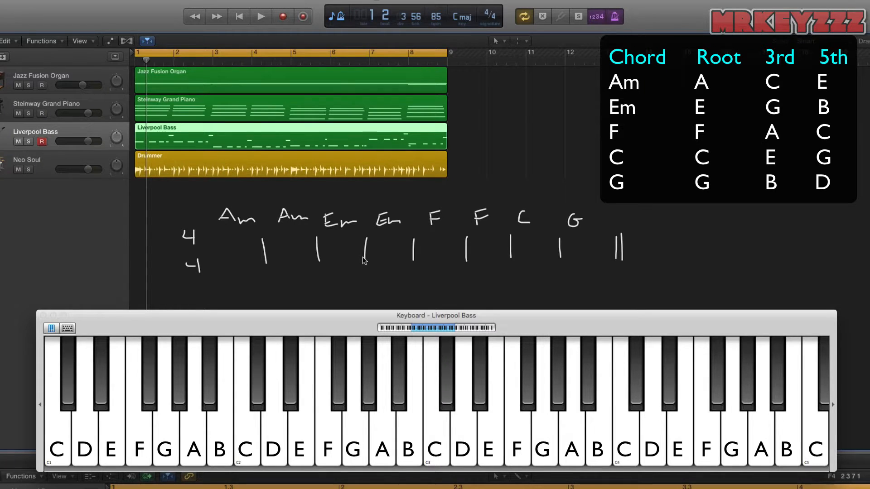
Step: Delete the root-and-upper-5th bass take and record a new eight-bar one from bar 1 using each chord's root and lower 5th
key(Delete)
key(Return)
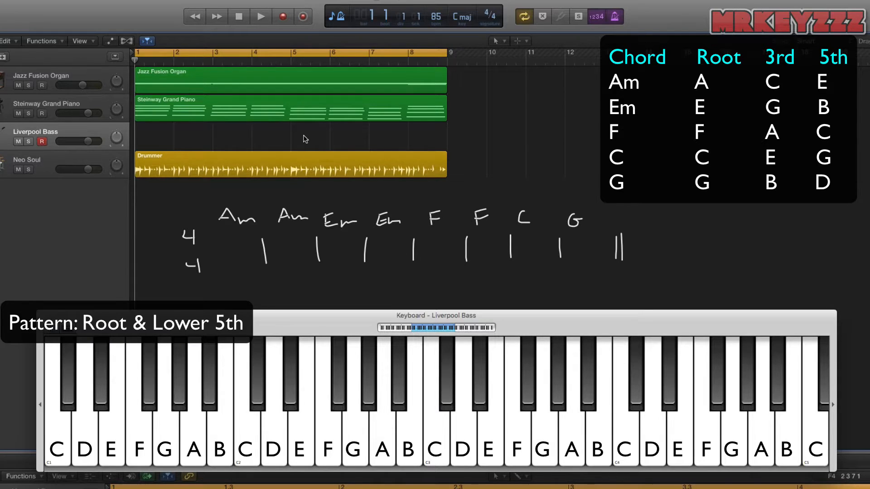
key(r)
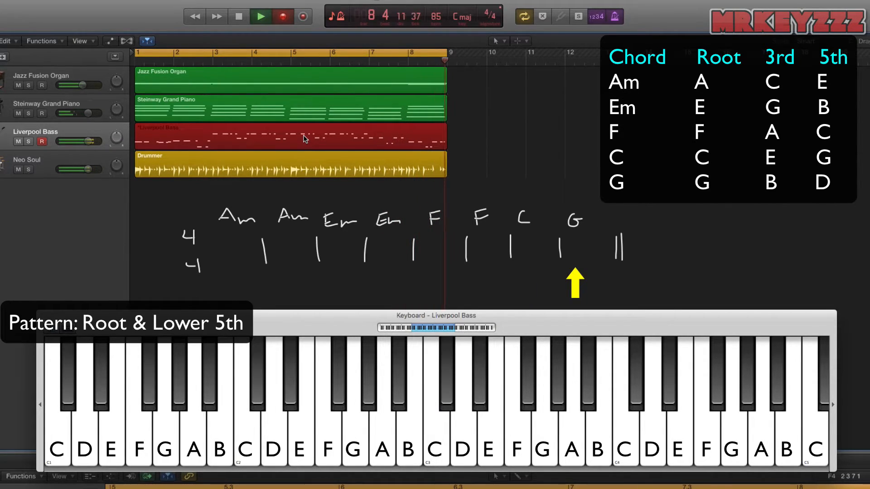
key(space)
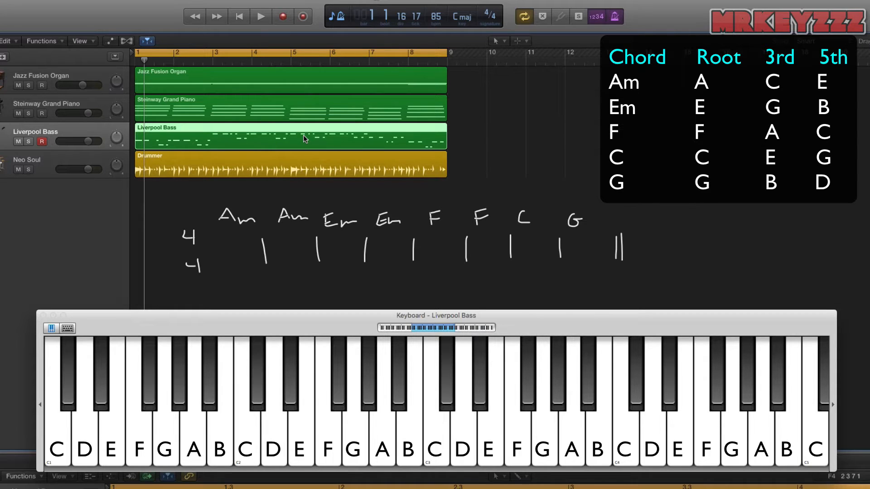
Step: Replace the root-and-lower-5th bass take with a new eight-bar recording from bar 1 using each chord's root, upper 5th and lower 5th
key(Delete)
key(Return)
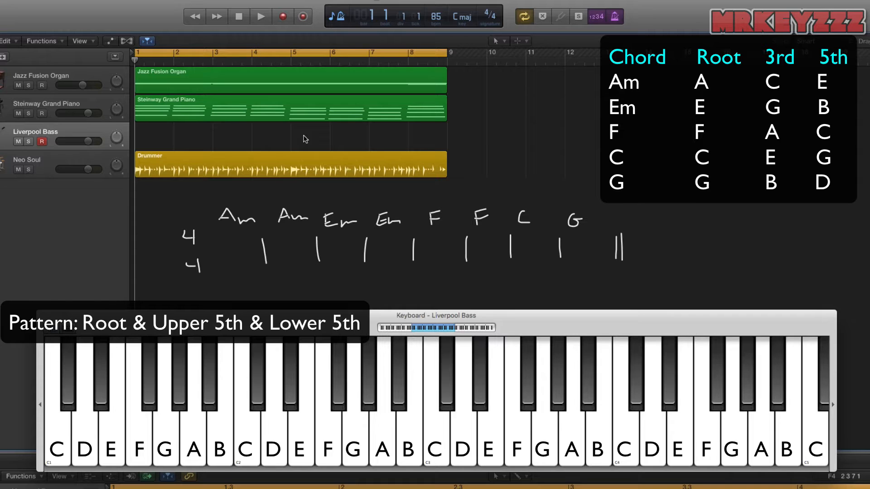
key(r)
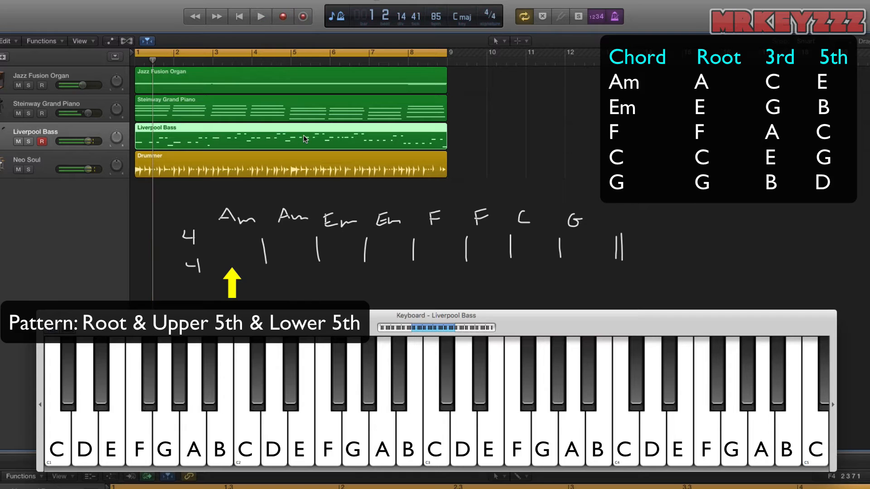
key(space)
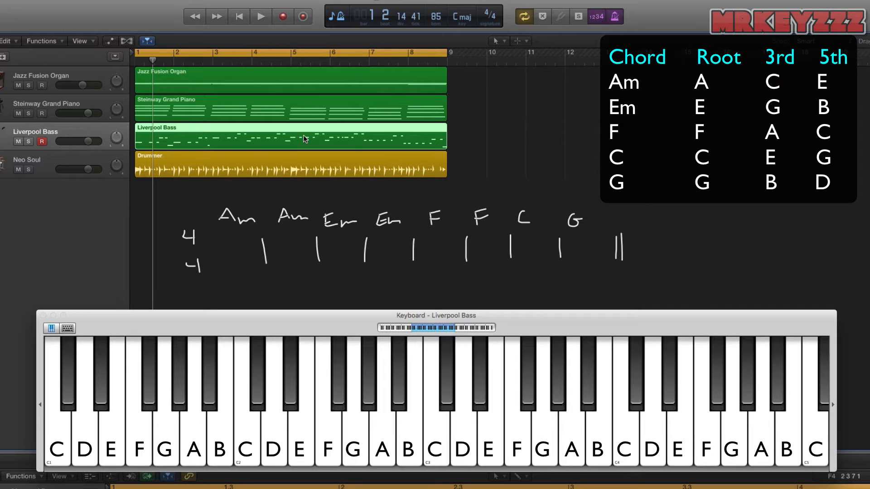
Step: Delete the current Liverpool Bass take and record a new eight-bar one using each chord's root, upper 5th and upper octave
key(Delete)
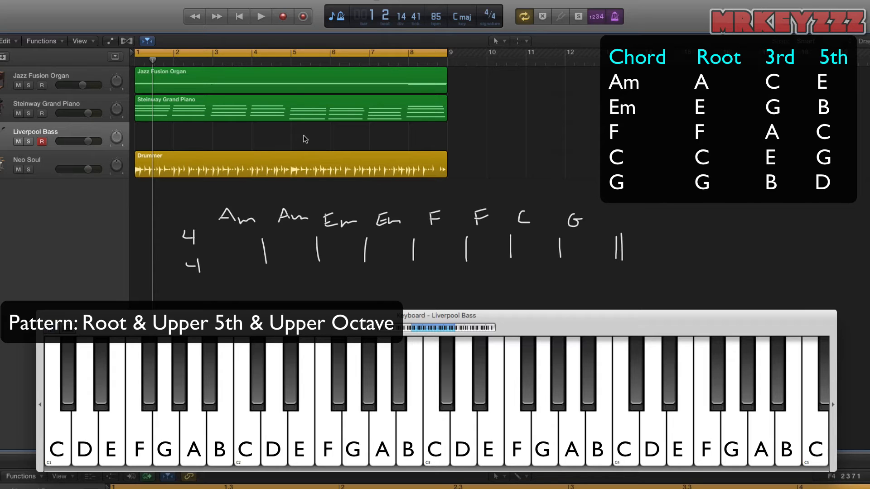
key(r)
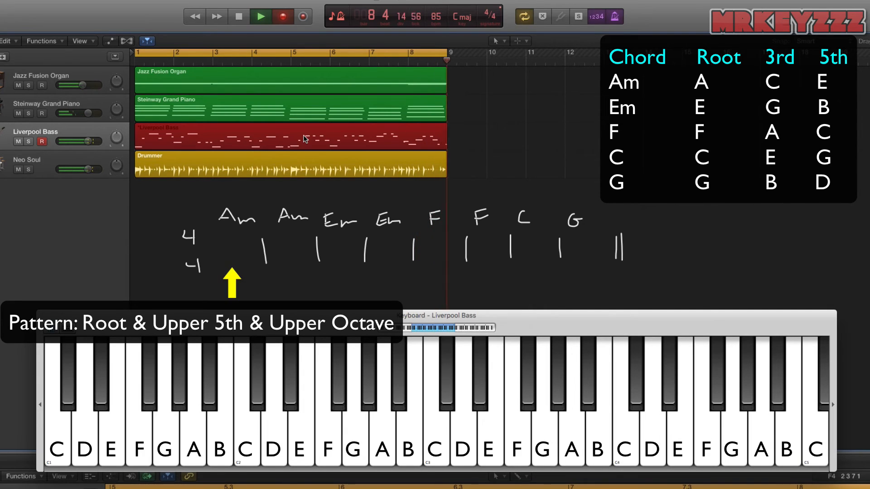
key(space)
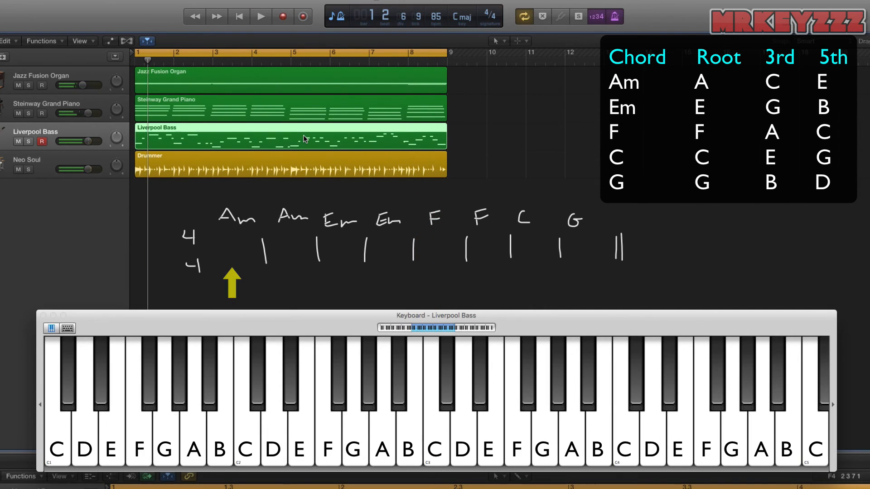